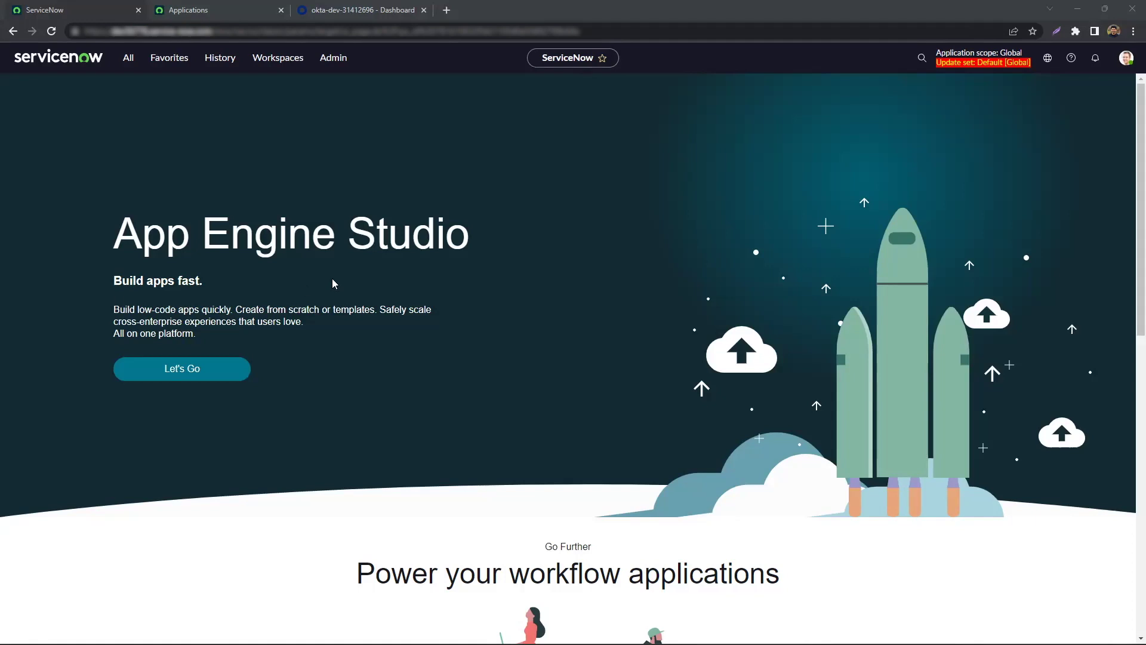
Step: Verify the Multiple Provider SSO Installer plugin shows Installed, then filter the ServiceNow navigator on 'plugin'
{"action": "left_click", "coordinate": [224, 21]}
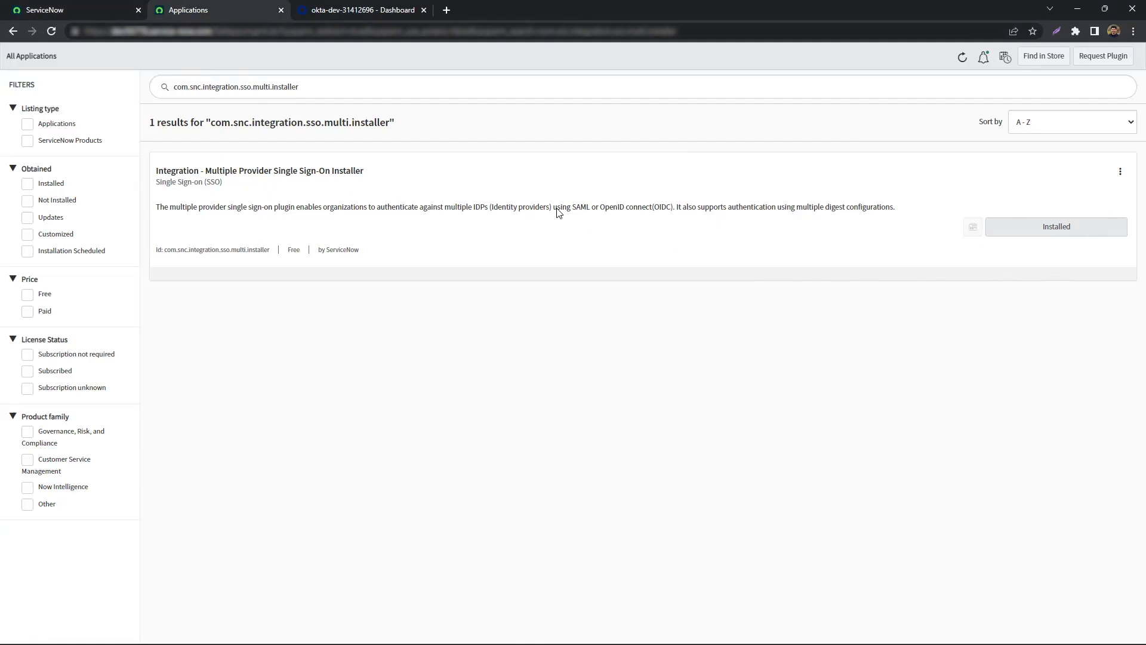
{"action": "left_click", "coordinate": [123, 14]}
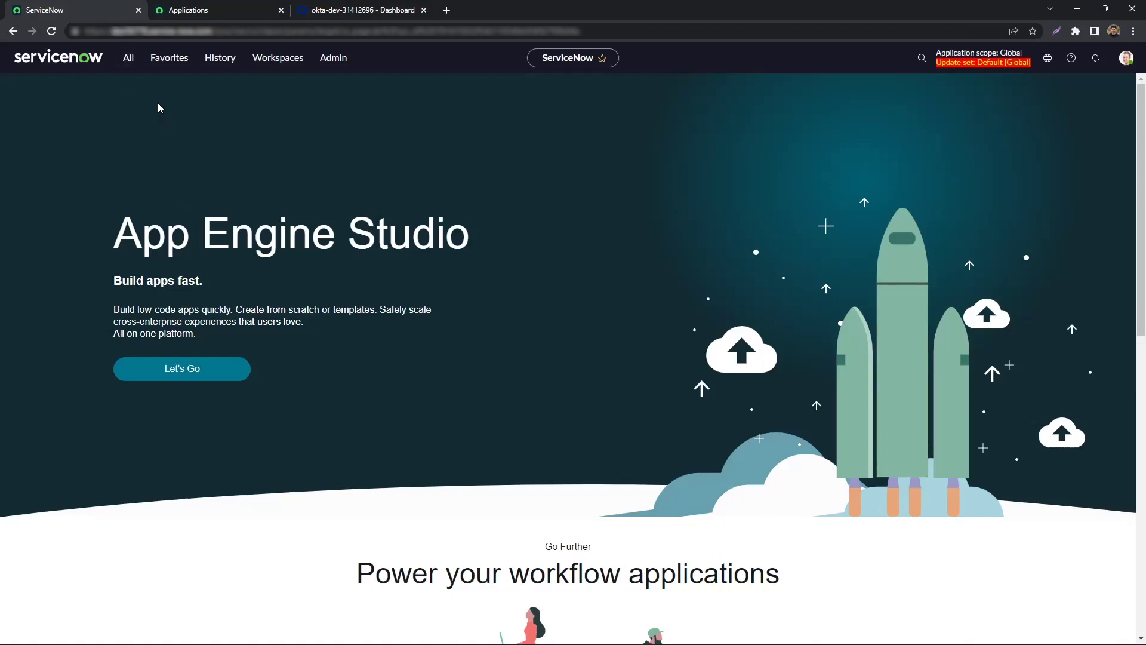
{"action": "left_click", "coordinate": [129, 69]}
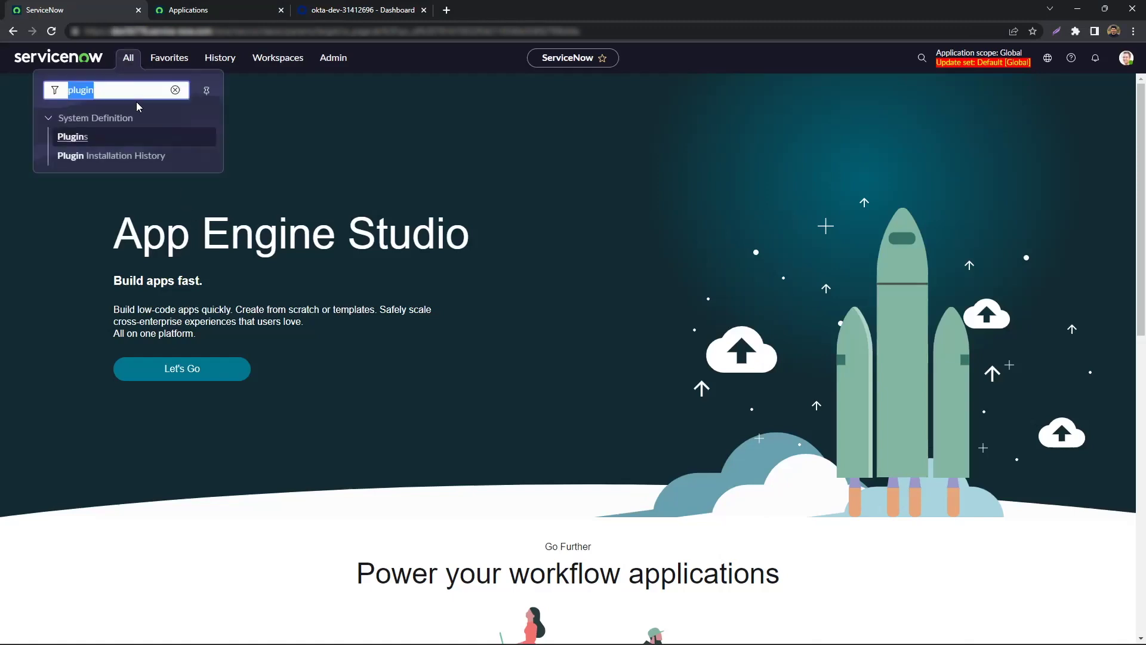
Step: Add the ServiceNow UD integration from the Okta catalog, relabelled as 'ServiceNow DEMO'
{"action": "left_click", "coordinate": [321, 13]}
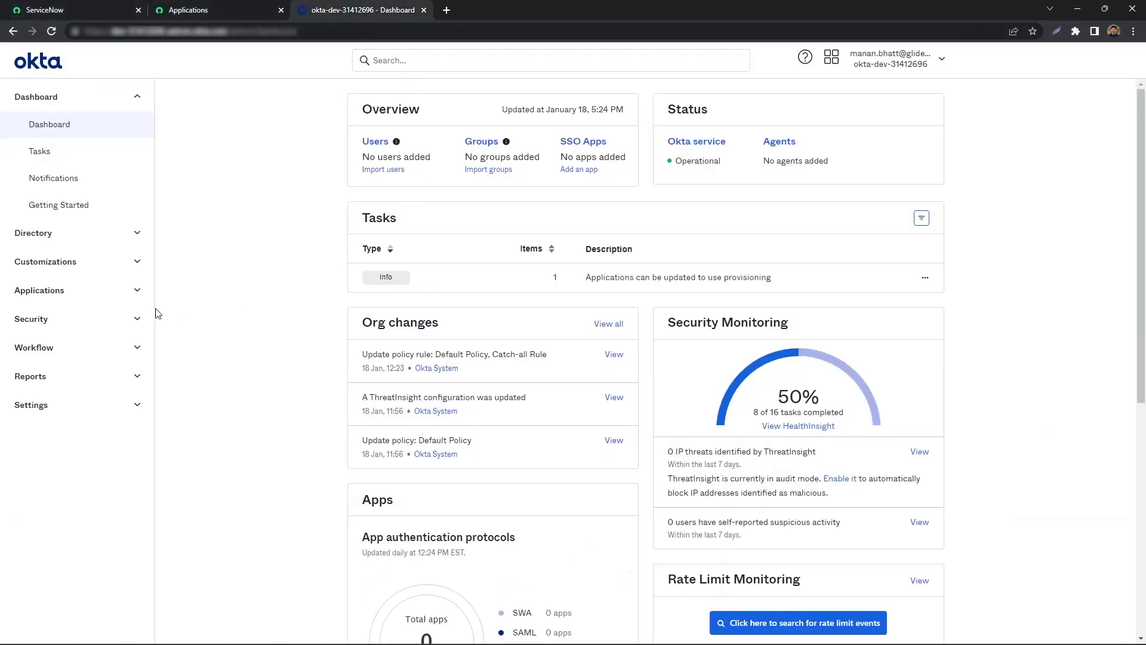
{"action": "left_click", "coordinate": [134, 293]}
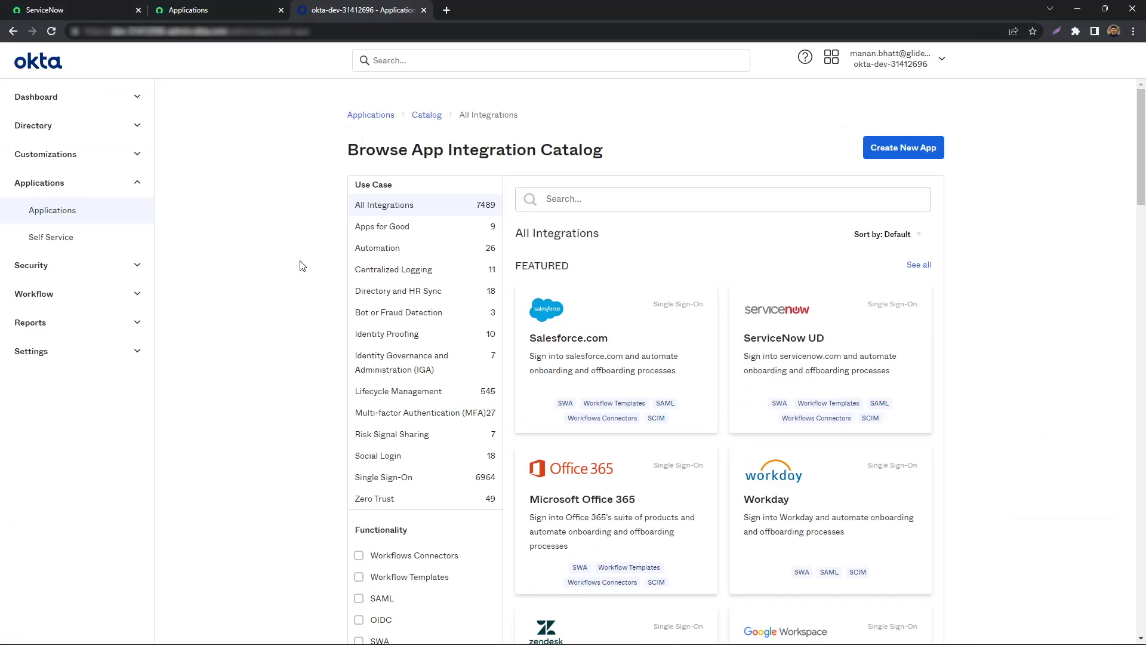
{"action": "left_click", "coordinate": [806, 360]}
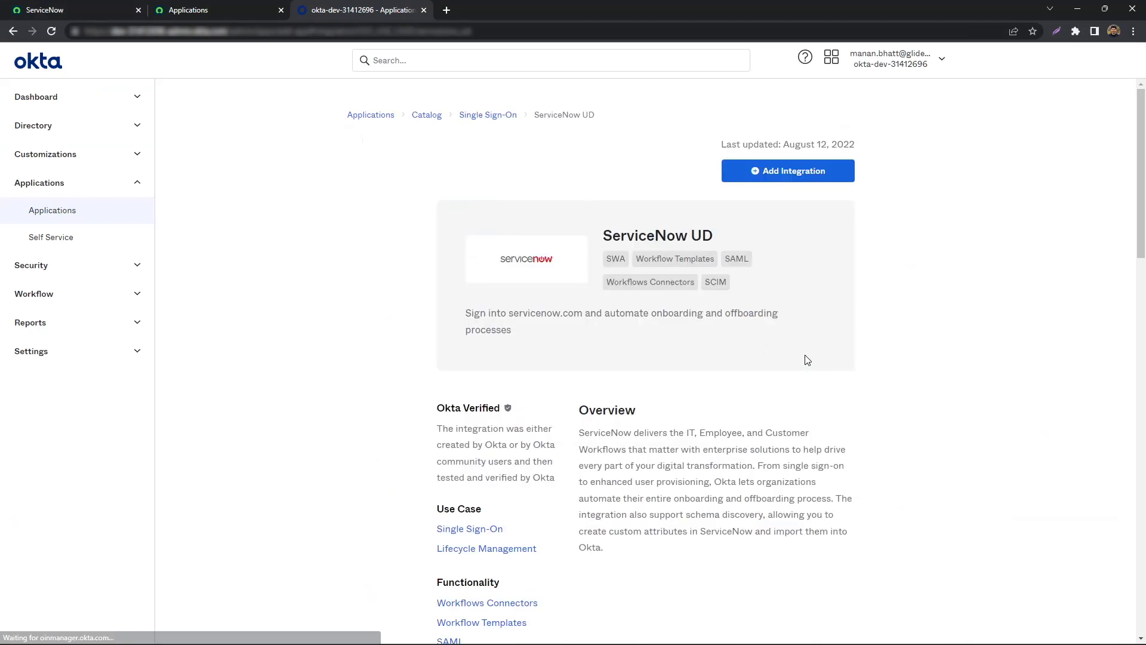
{"action": "left_click", "coordinate": [780, 170]}
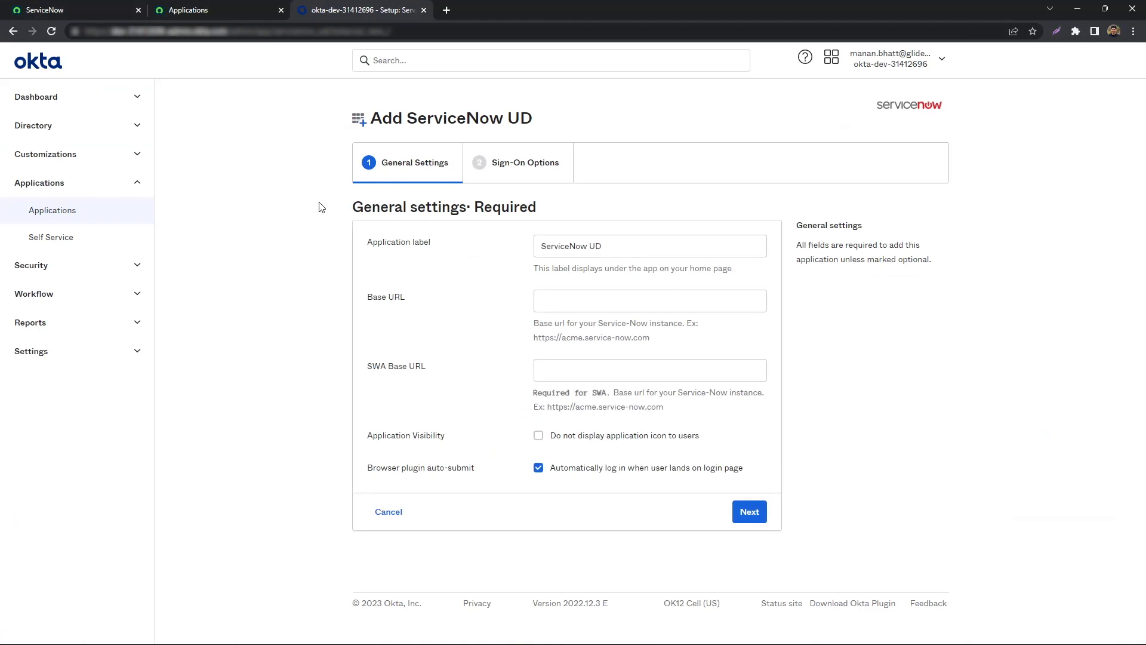
{"action": "left_click_drag", "start_coordinate": [605, 246], "coordinate": [597, 247]}
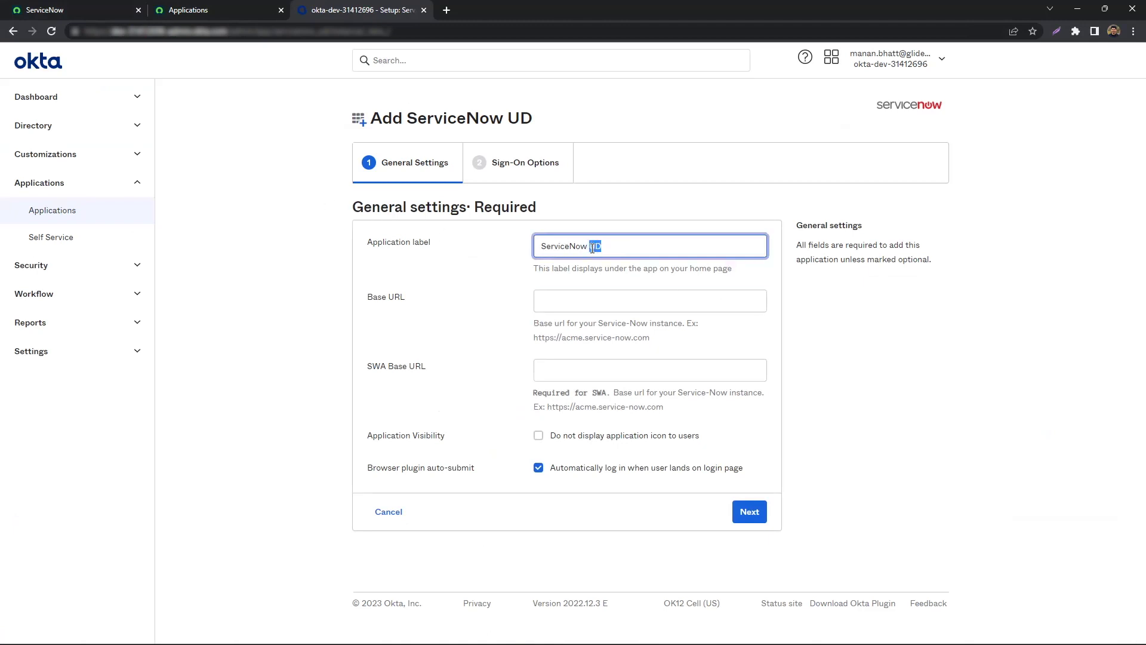
{"action": "type", "text": "DEMO"}
{"action": "left_click", "coordinate": [304, 264]}
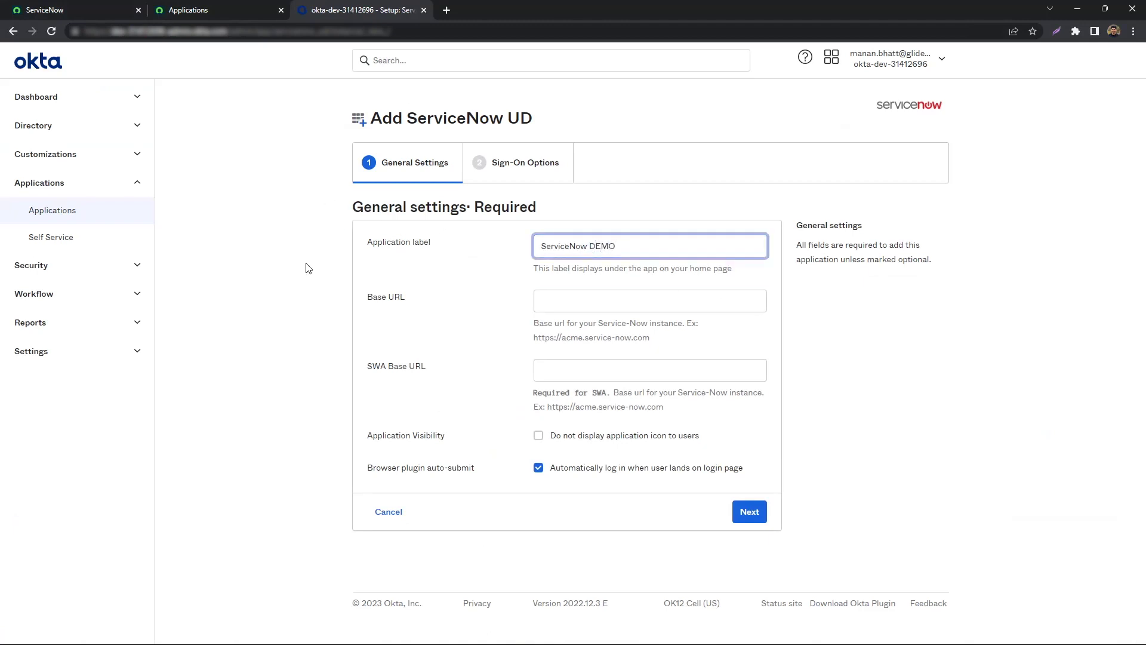
Step: Copy the ServiceNow instance address into Base URL and continue to Sign-On Options
{"action": "left_click", "coordinate": [246, 8]}
{"action": "left_click", "coordinate": [116, 7]}
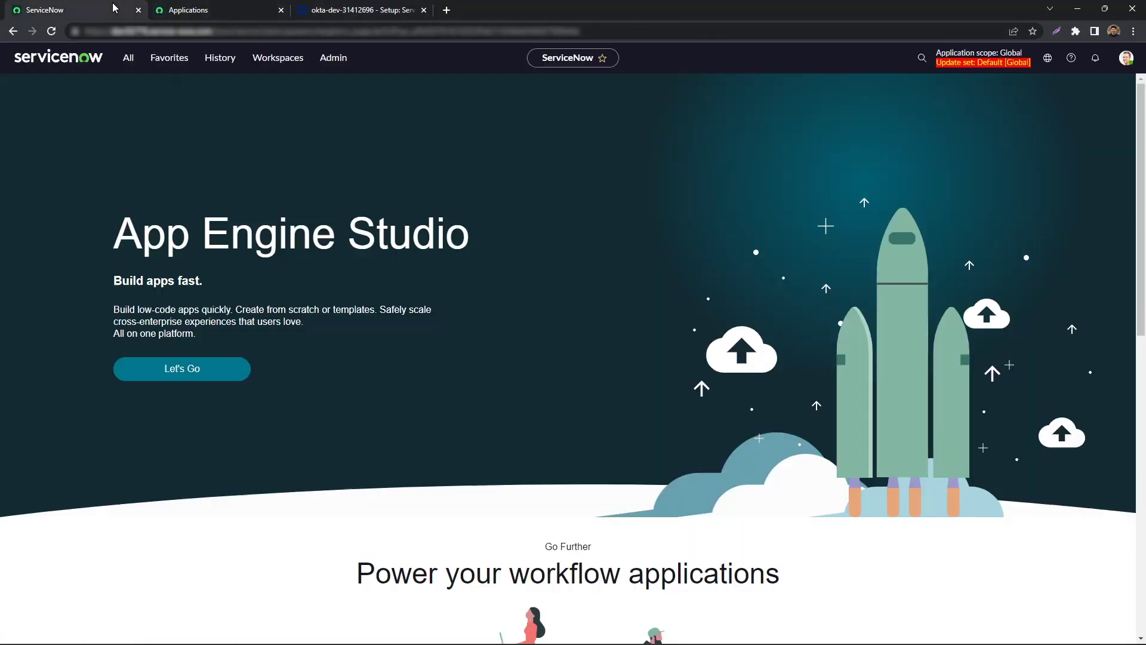
{"action": "left_click", "coordinate": [202, 28]}
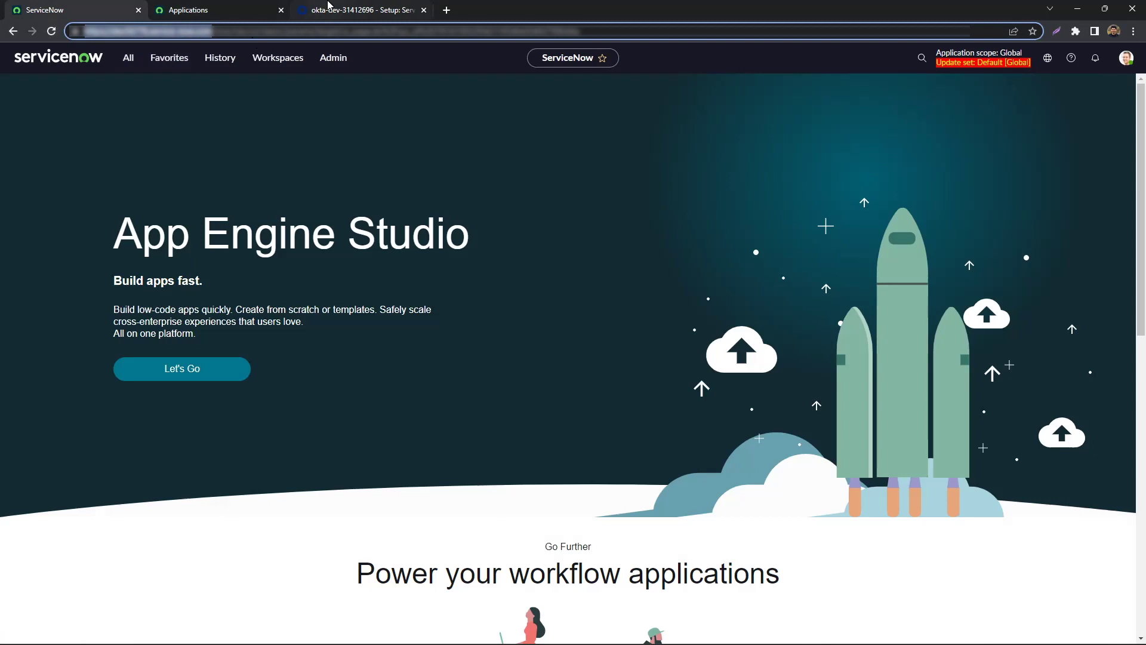
{"action": "left_click", "coordinate": [328, 7]}
{"action": "left_click", "coordinate": [535, 302]}
{"action": "type", "text": "https://dev56776.service-now.com/"}
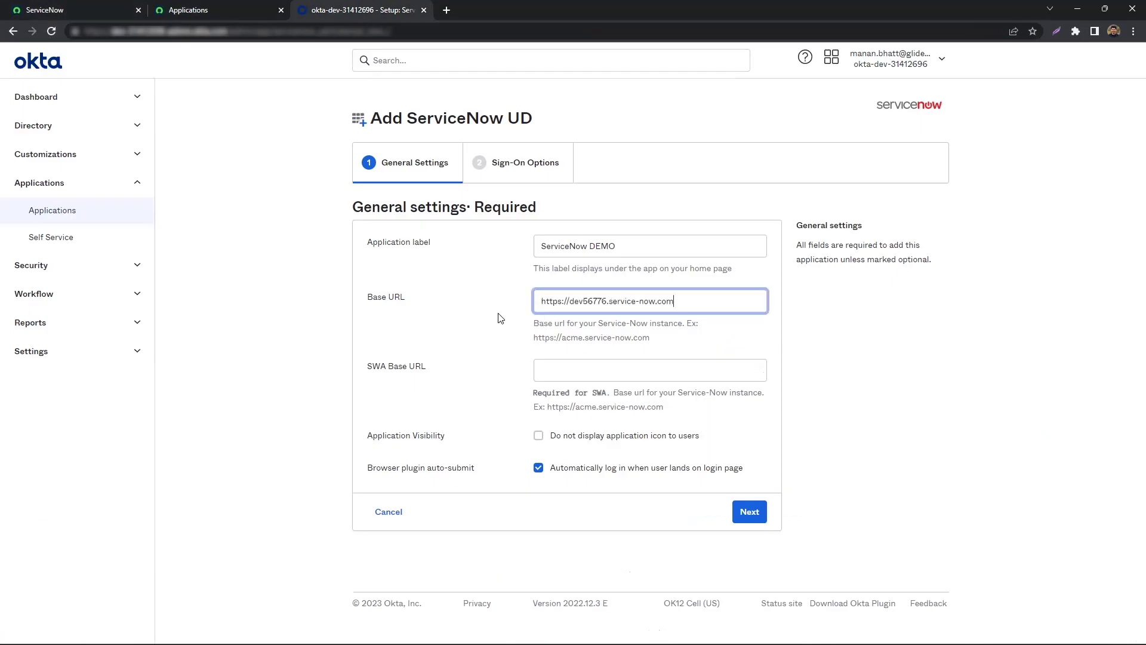
{"action": "left_click", "coordinate": [750, 512]}
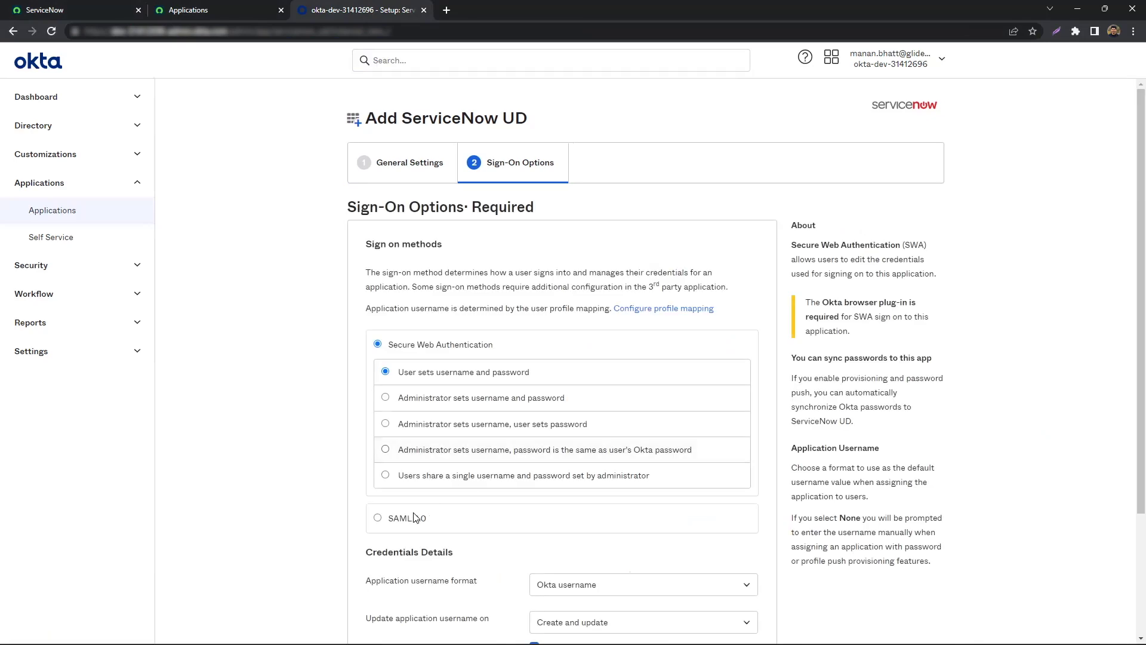
Step: Open the Okta app's Identity Provider metadata XML in a new tab and copy its URL
{"action": "scroll", "coordinate": [382, 520], "scroll_direction": "down", "scroll_amount": 5}
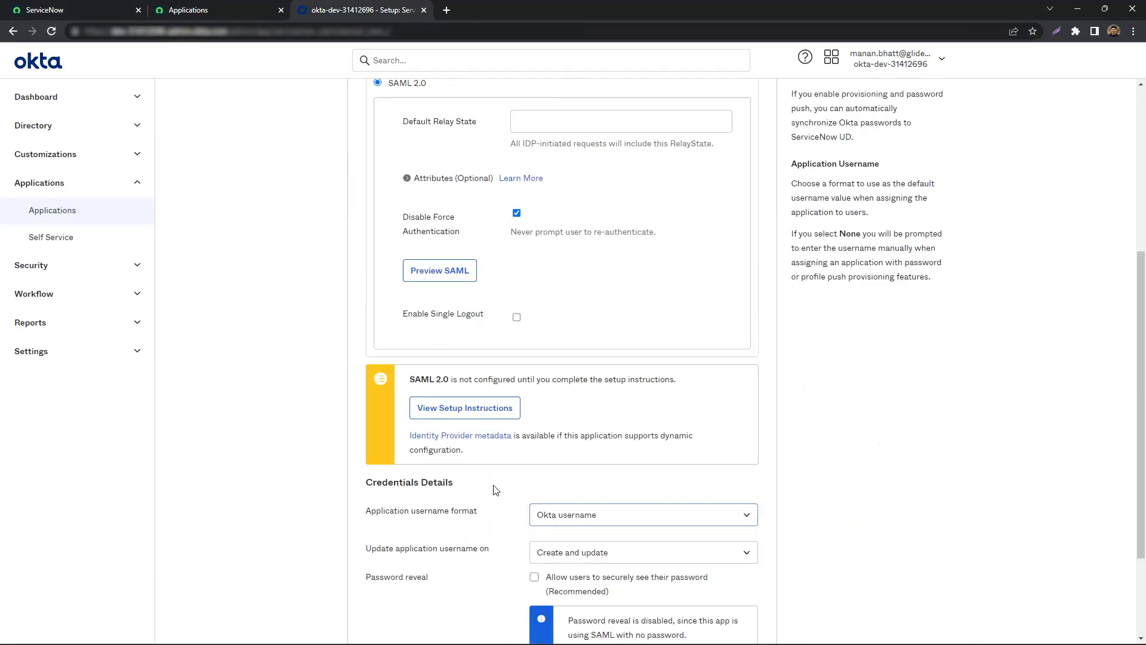
{"action": "left_click", "coordinate": [485, 442]}
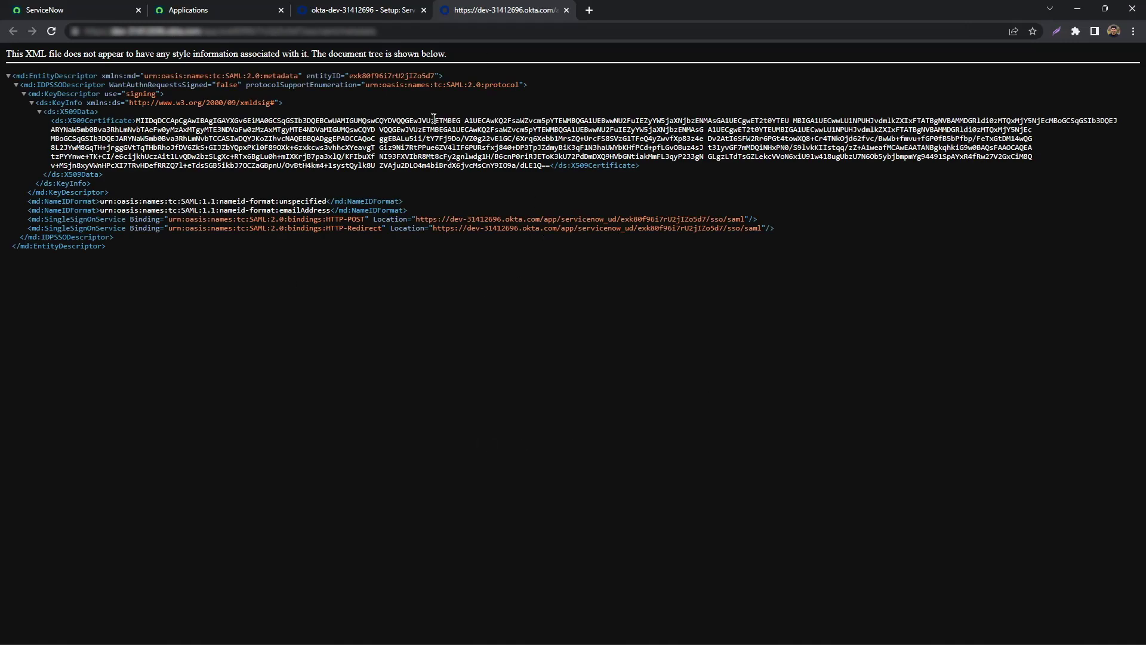
{"action": "left_click", "coordinate": [368, 32]}
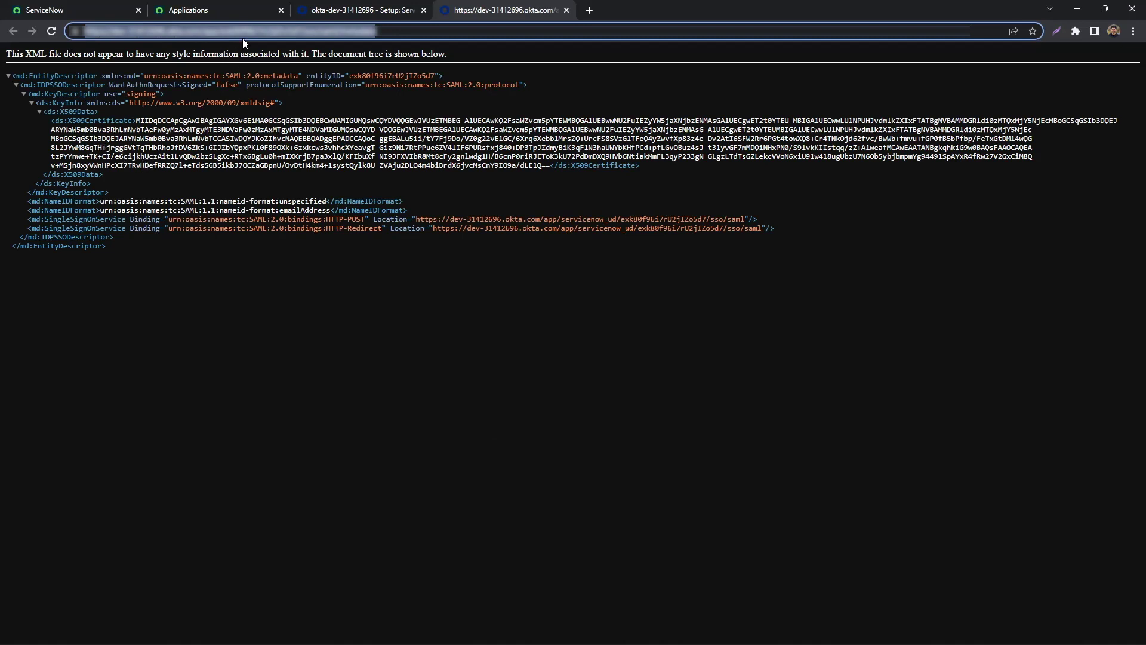
{"action": "left_click", "coordinate": [425, 273]}
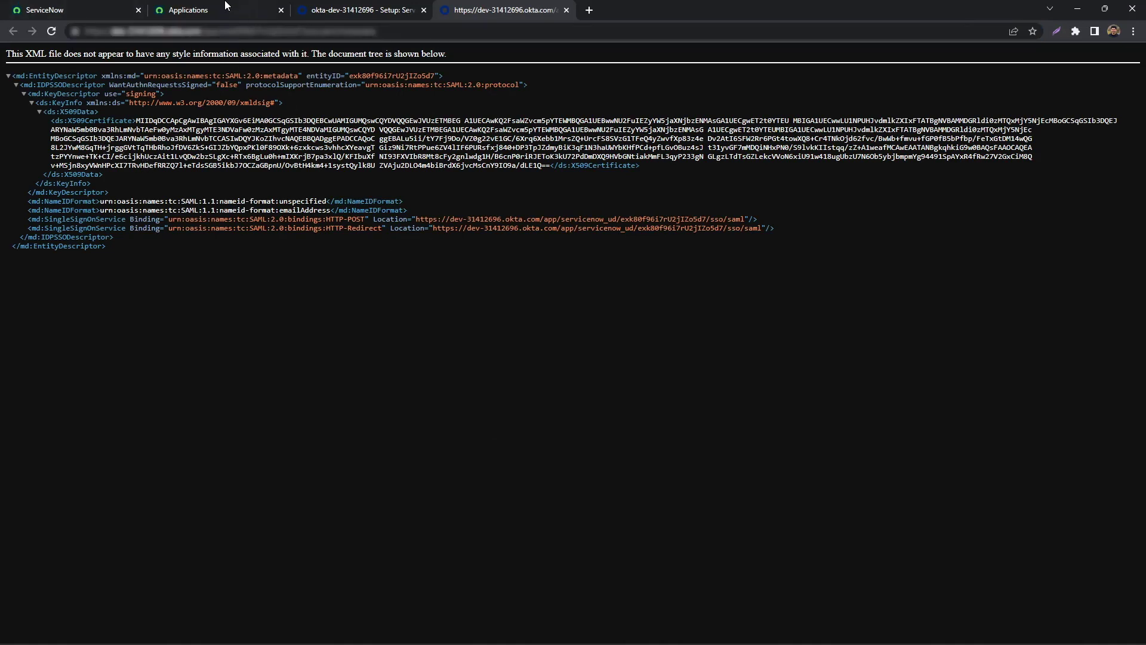
{"action": "key", "text": "ctrl+shift+Tab"}
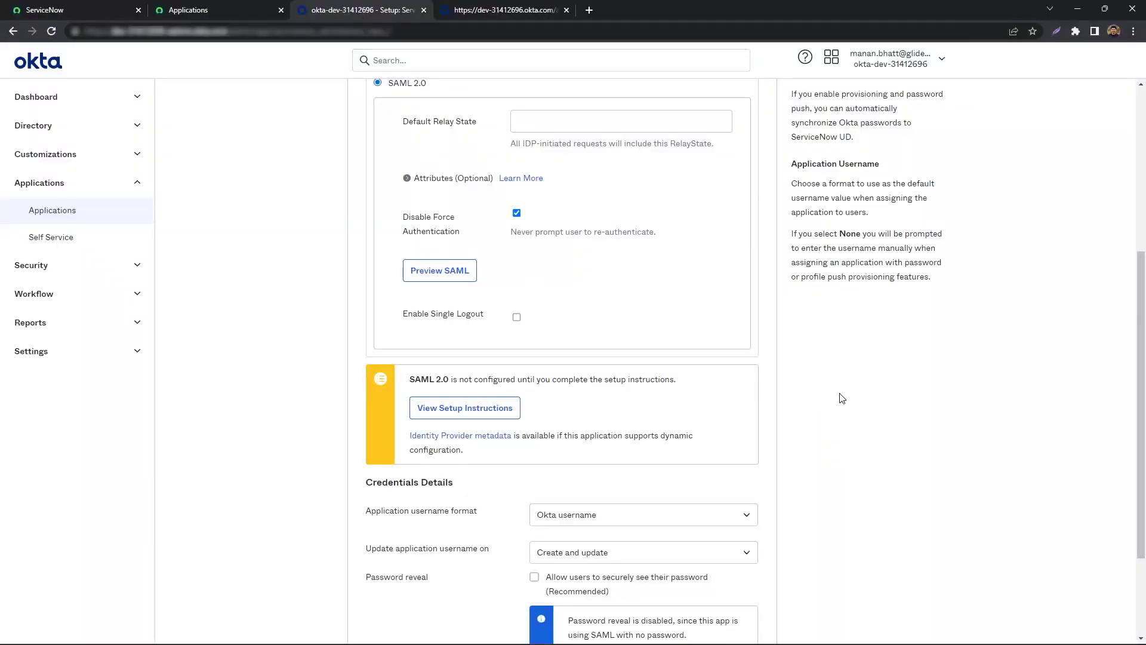
{"action": "scroll", "coordinate": [842, 398], "scroll_direction": "down", "scroll_amount": 3}
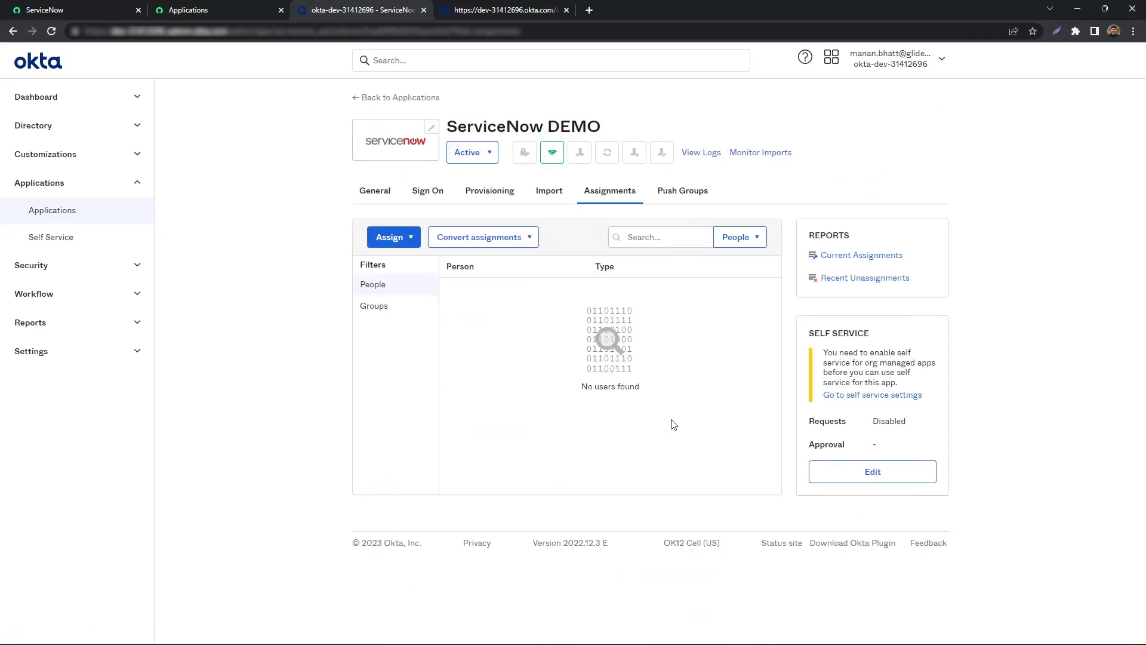
Step: Assign the ServiceNow DEMO app to the single listed user via Assign to People and save
{"action": "left_click", "coordinate": [398, 240]}
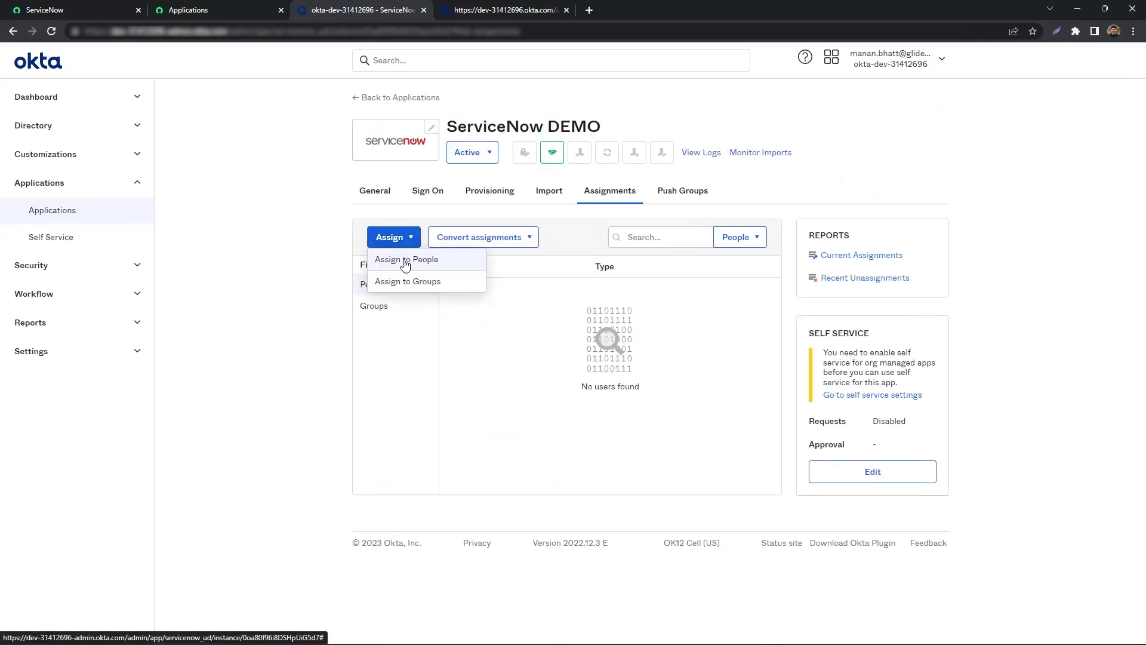
{"action": "left_click", "coordinate": [473, 351]}
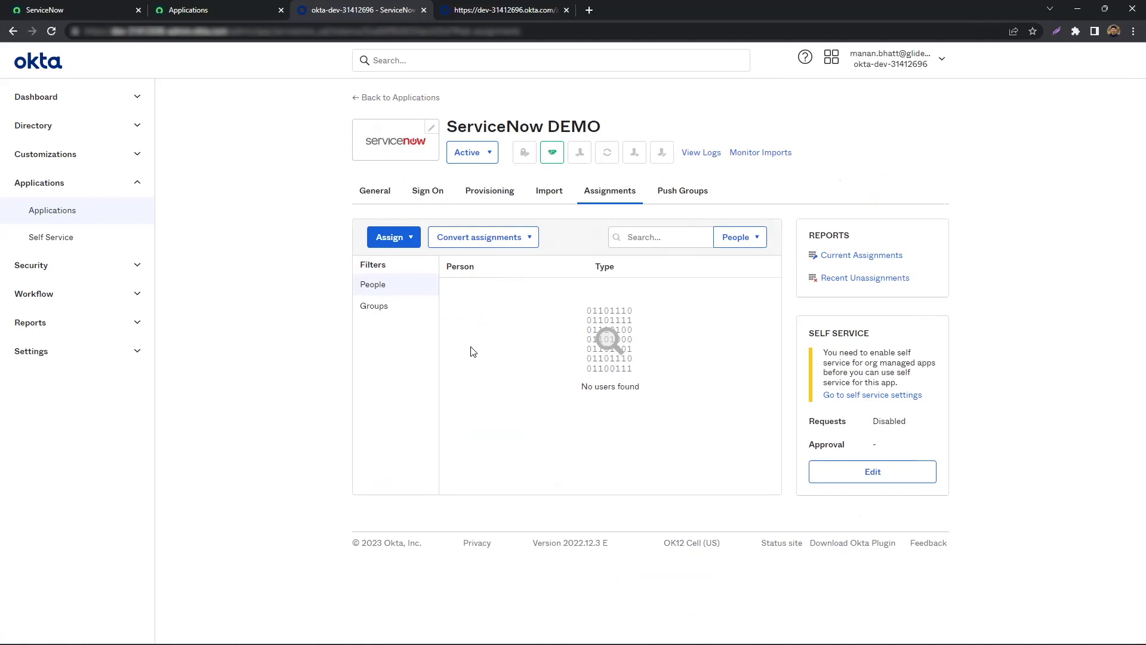
{"action": "left_click", "coordinate": [410, 242]}
{"action": "left_click", "coordinate": [424, 262]}
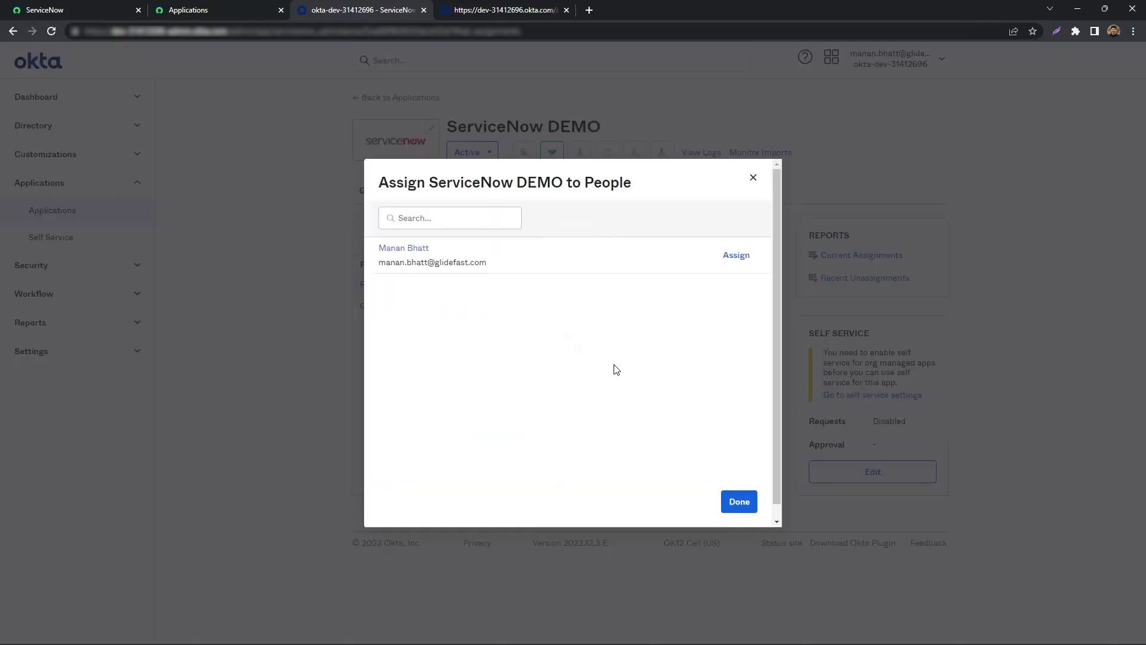
{"action": "left_click", "coordinate": [737, 257]}
{"action": "left_click", "coordinate": [665, 384]}
{"action": "left_click", "coordinate": [739, 502]}
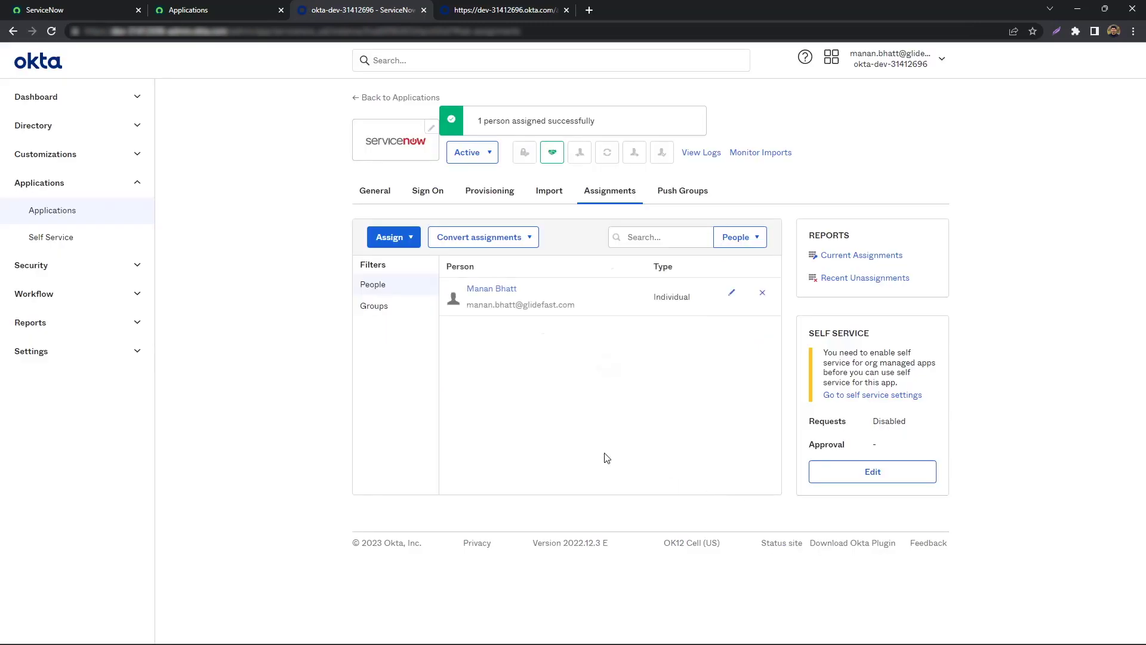
Step: Close the Okta tab and open Multi-Provider SSO Properties through the 'multi' navigator filter
{"action": "left_click", "coordinate": [281, 10]}
{"action": "left_click", "coordinate": [118, 12]}
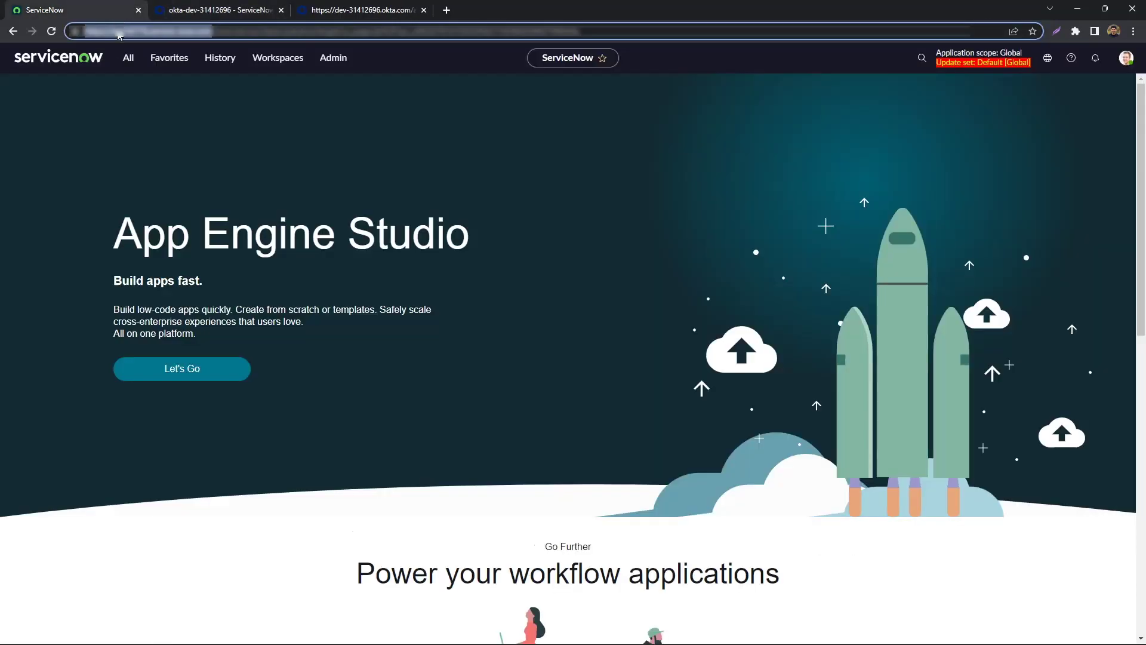
{"action": "left_click", "coordinate": [127, 58]}
{"action": "double_click", "coordinate": [122, 81]}
{"action": "type", "text": "multi"}
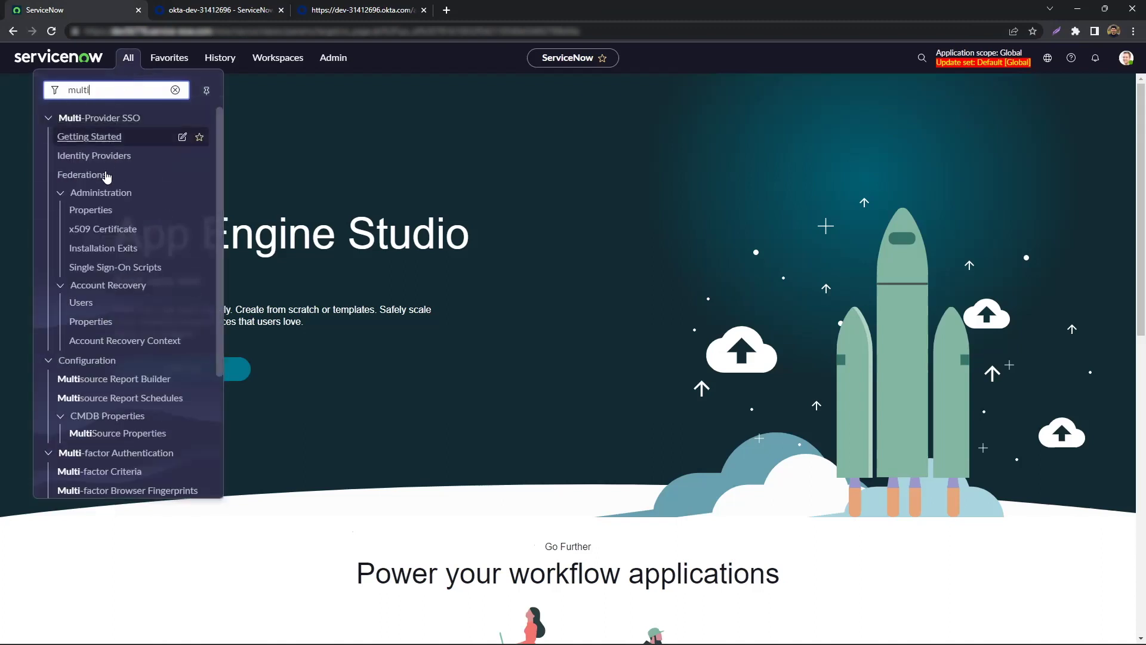
{"action": "left_click", "coordinate": [88, 213]}
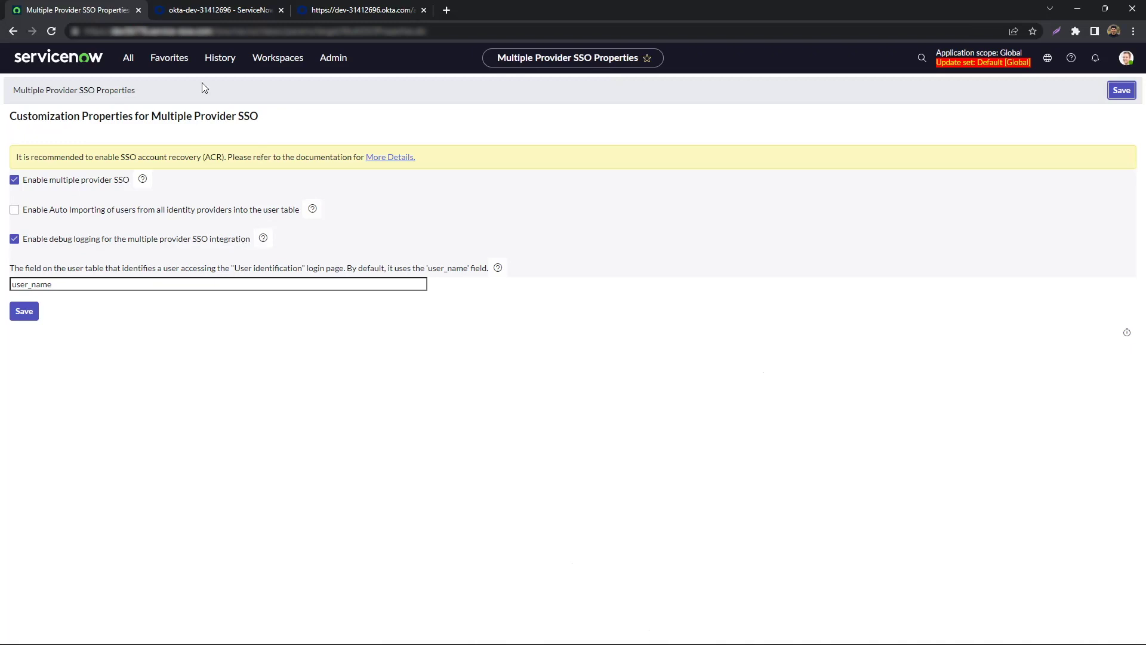
{"action": "left_click", "coordinate": [136, 64]}
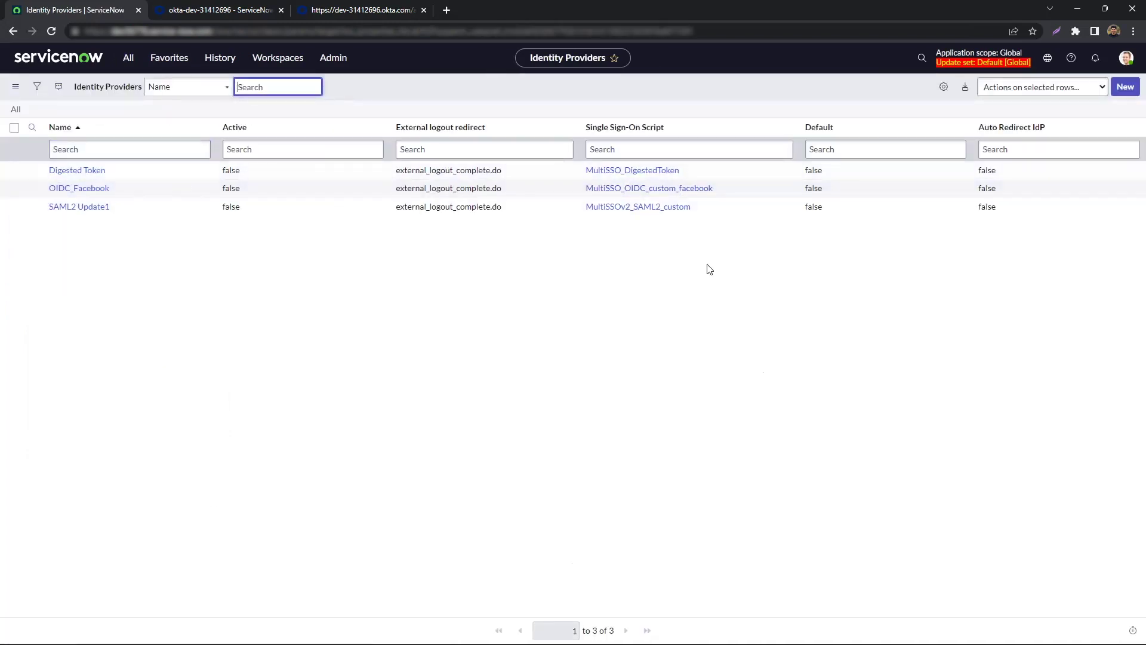
Step: Create a new SAML identity provider by importing the Okta metadata URL
{"action": "left_click", "coordinate": [1124, 88]}
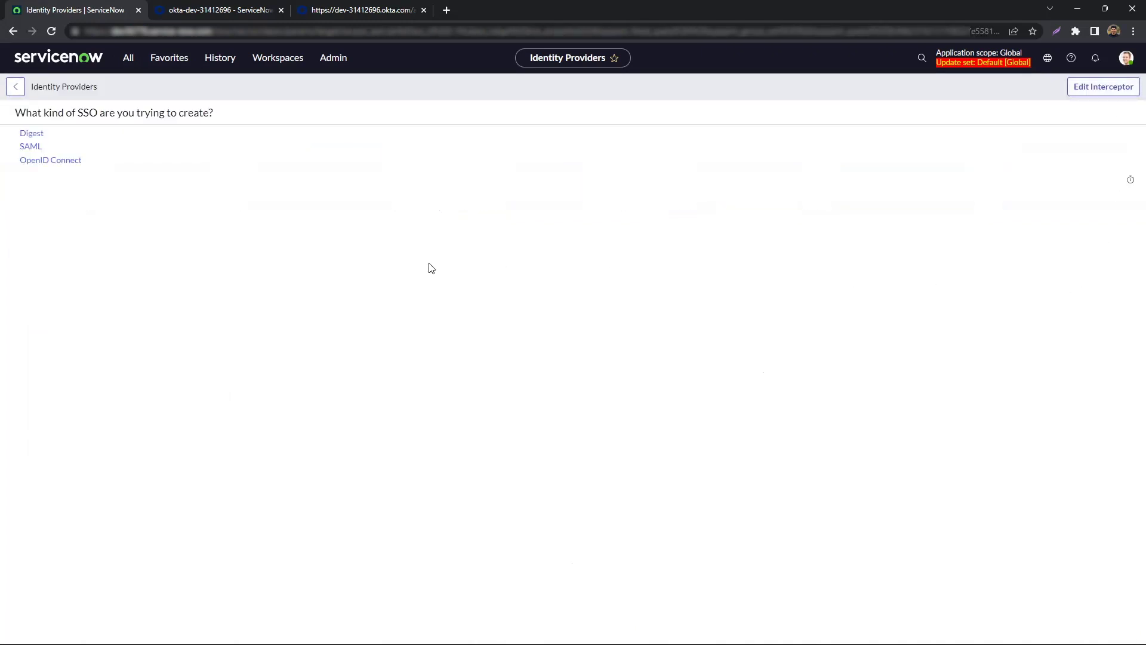
{"action": "left_click", "coordinate": [30, 147]}
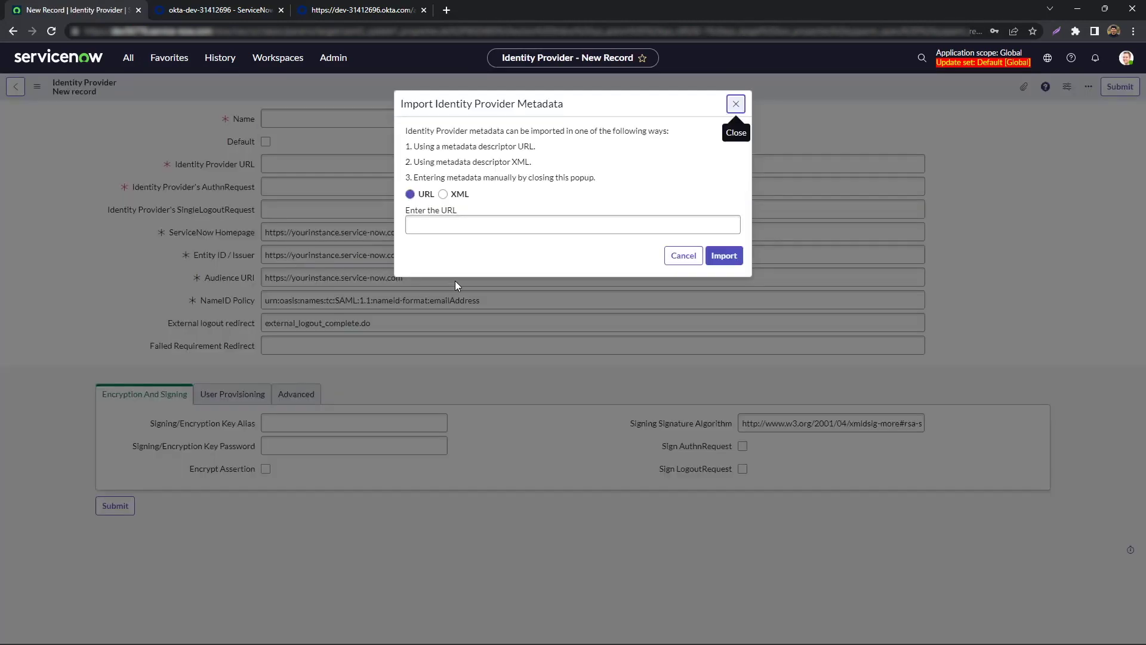
{"action": "left_click", "coordinate": [460, 225]}
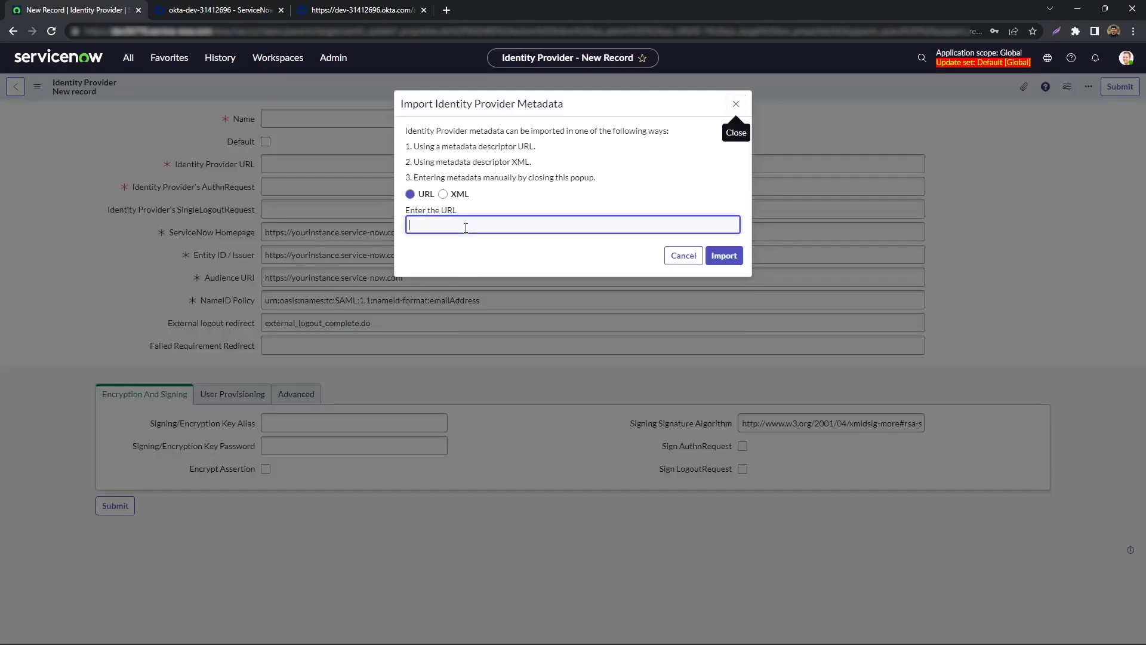
{"action": "left_click", "coordinate": [471, 261]}
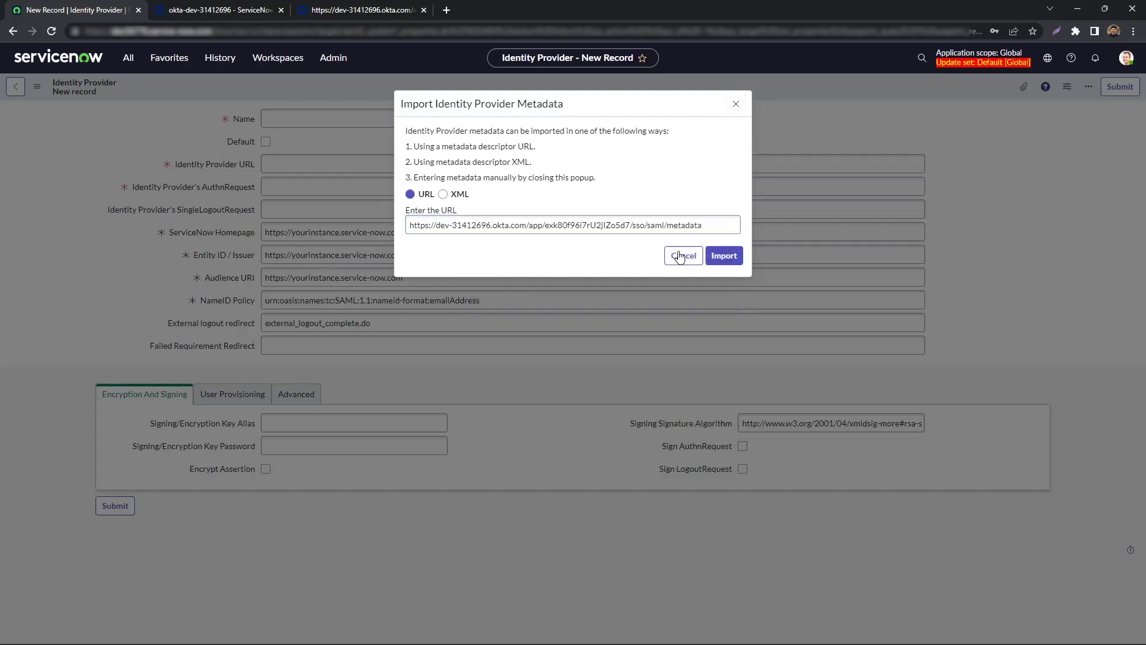
{"action": "left_click", "coordinate": [734, 258]}
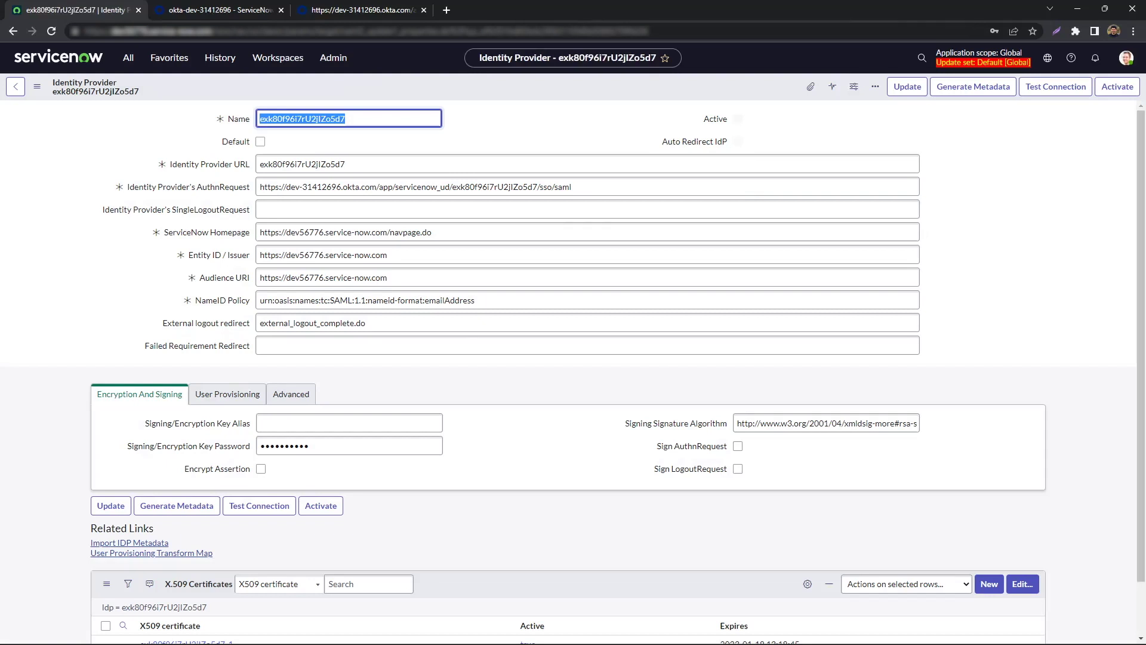
Step: Run Test Connection for the Okta identity provider and activate it from the results
{"action": "left_click", "coordinate": [1015, 302]}
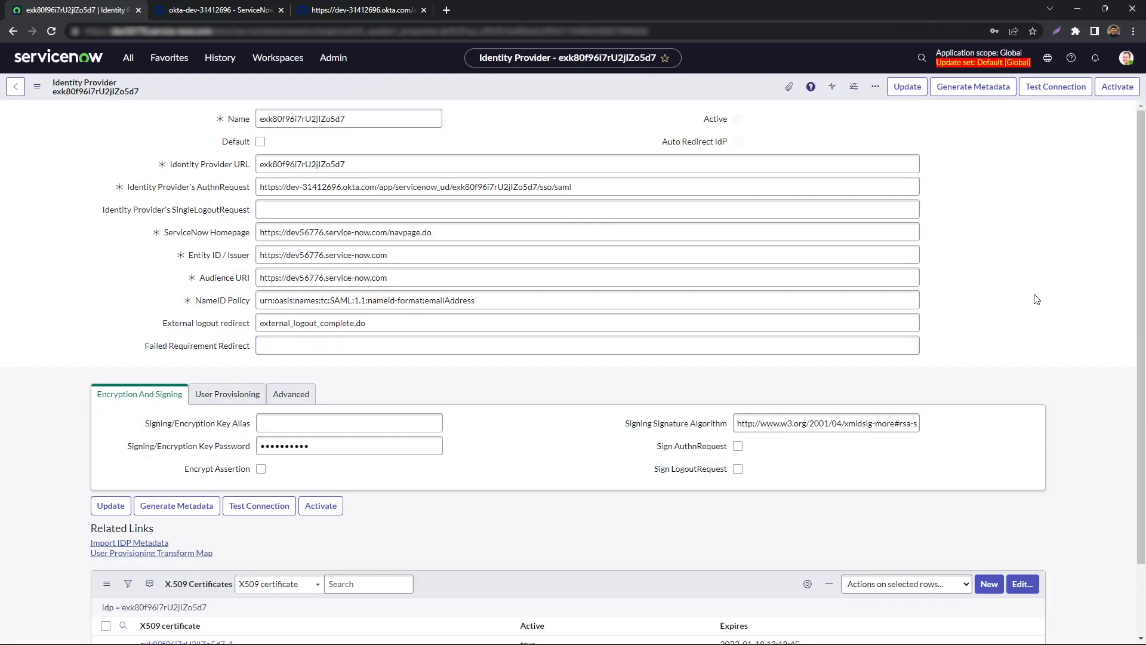
{"action": "left_click", "coordinate": [1057, 87]}
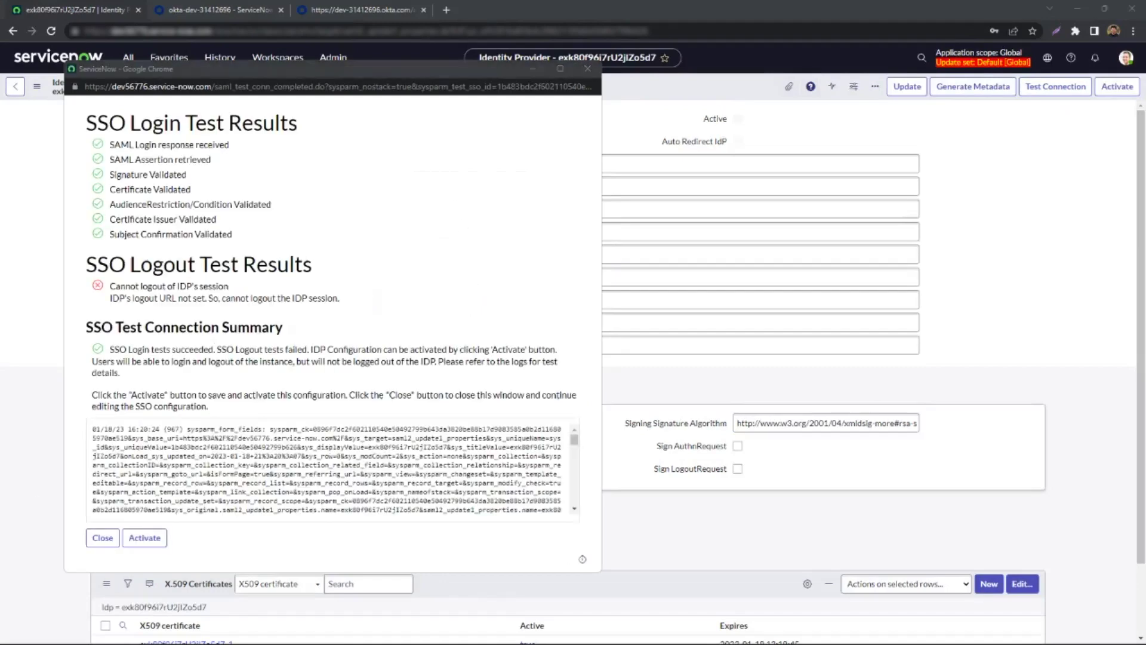
{"action": "left_click", "coordinate": [138, 539]}
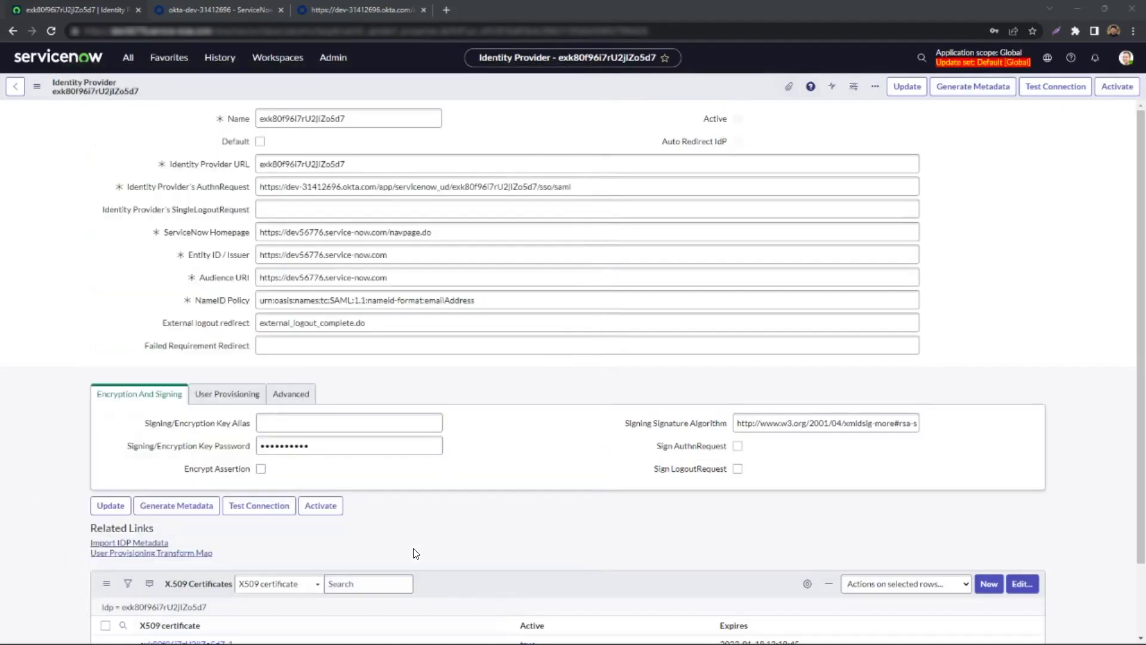
{"action": "left_click", "coordinate": [129, 65]}
Step: Filter the navigator on 'iden' and reopen the new Okta identity provider record
{"action": "type", "text": "iden"}
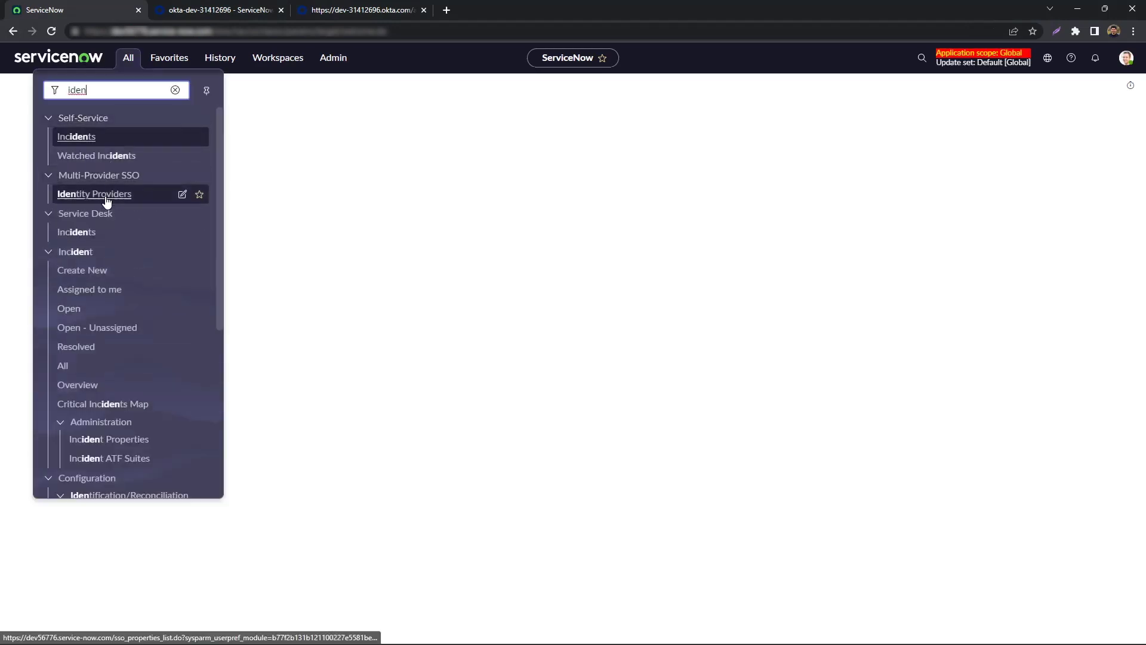
{"action": "left_click", "coordinate": [105, 195]}
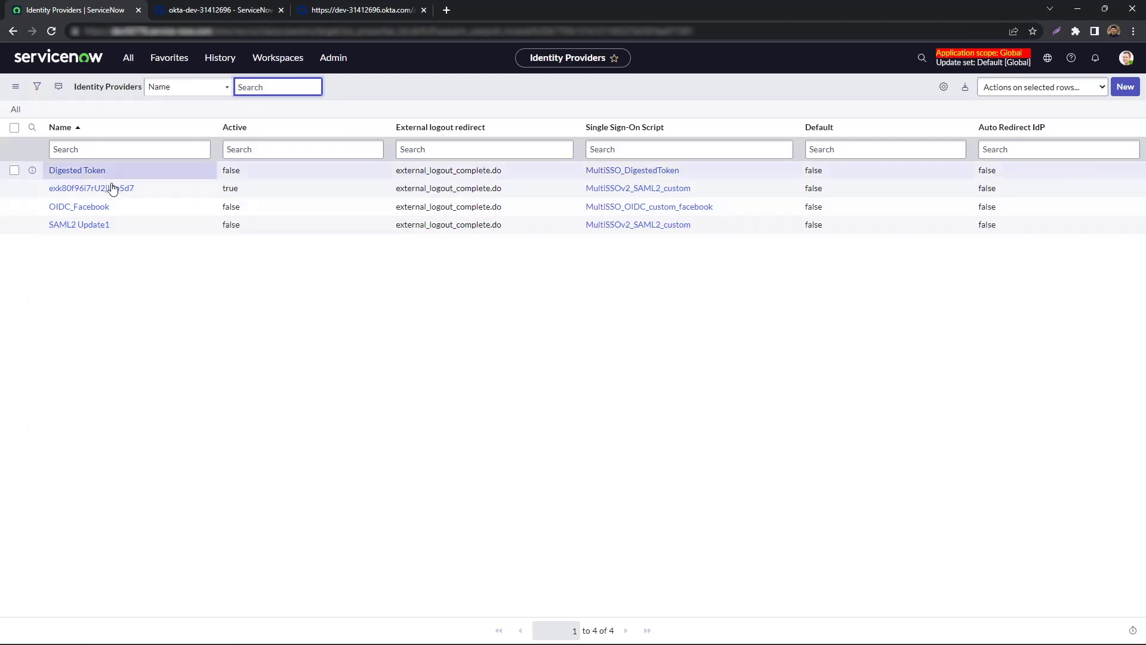
{"action": "left_click", "coordinate": [112, 188]}
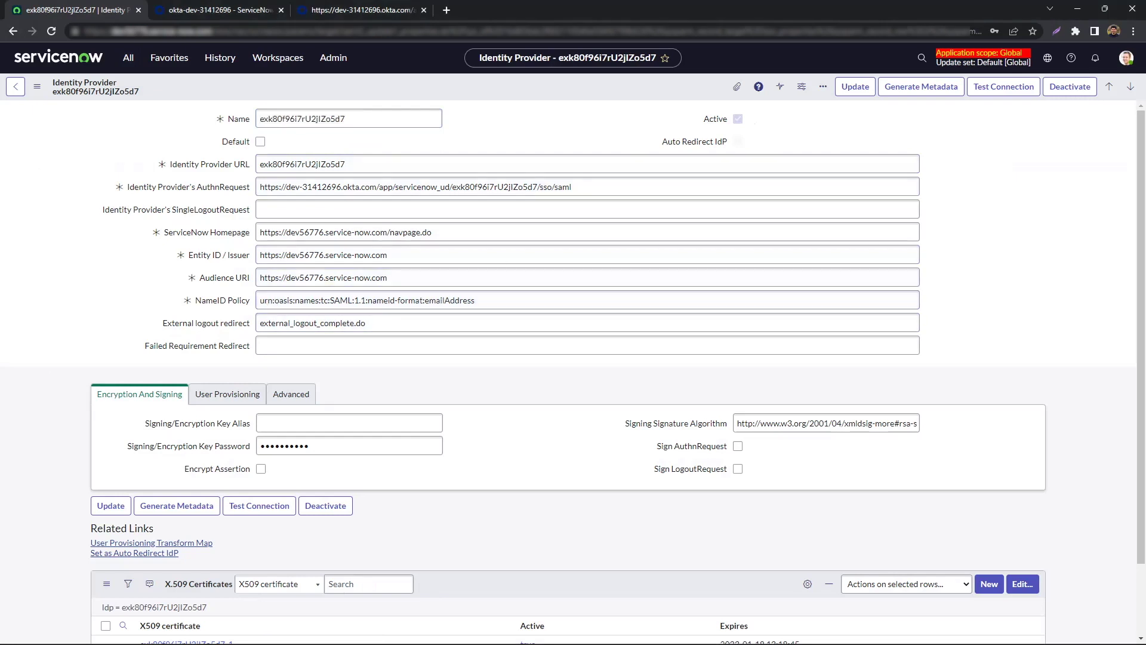
Step: Bring up the incognito Okta My Apps window, maximize it and reload it
{"action": "key", "text": "alt+Tab"}
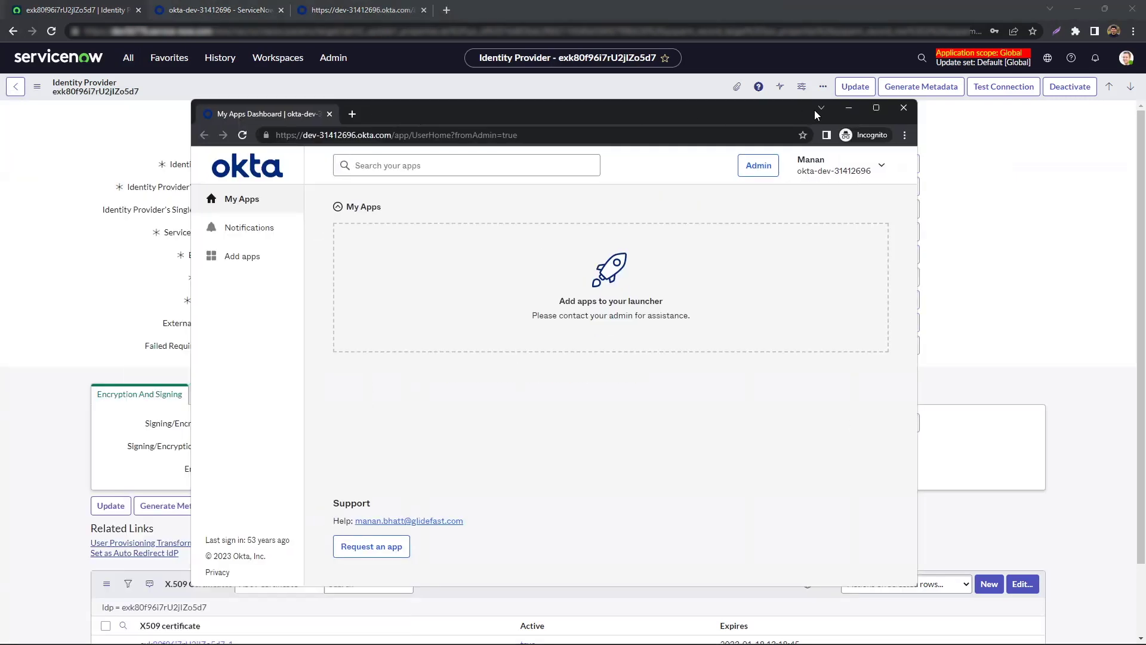
{"action": "left_click", "coordinate": [877, 108]}
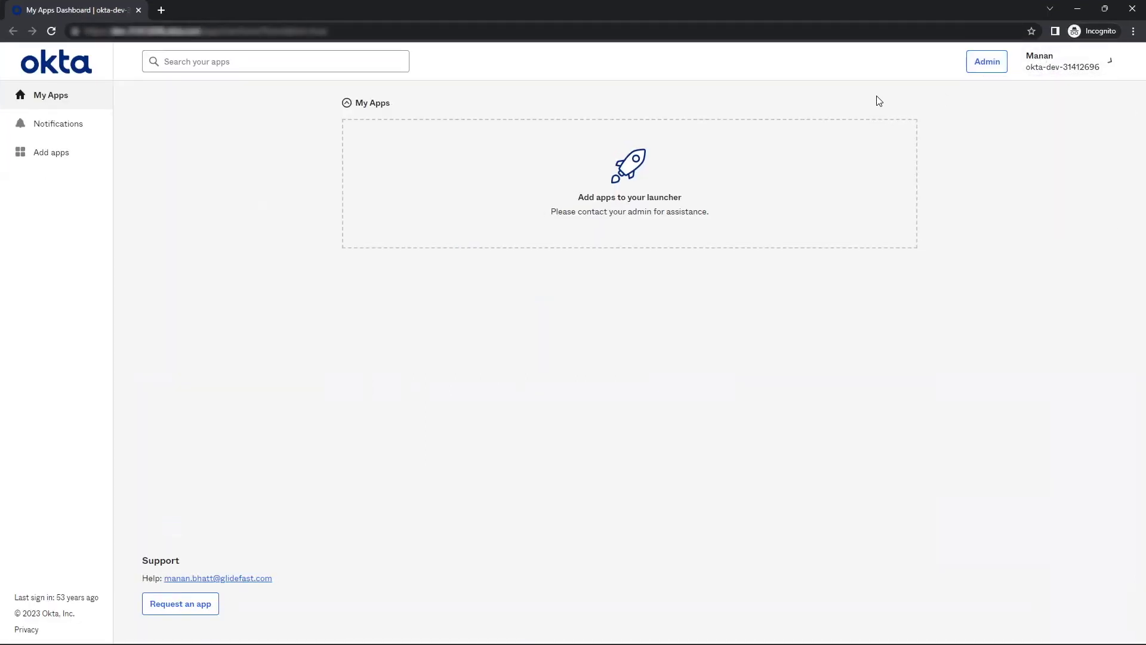
{"action": "left_click", "coordinate": [53, 35]}
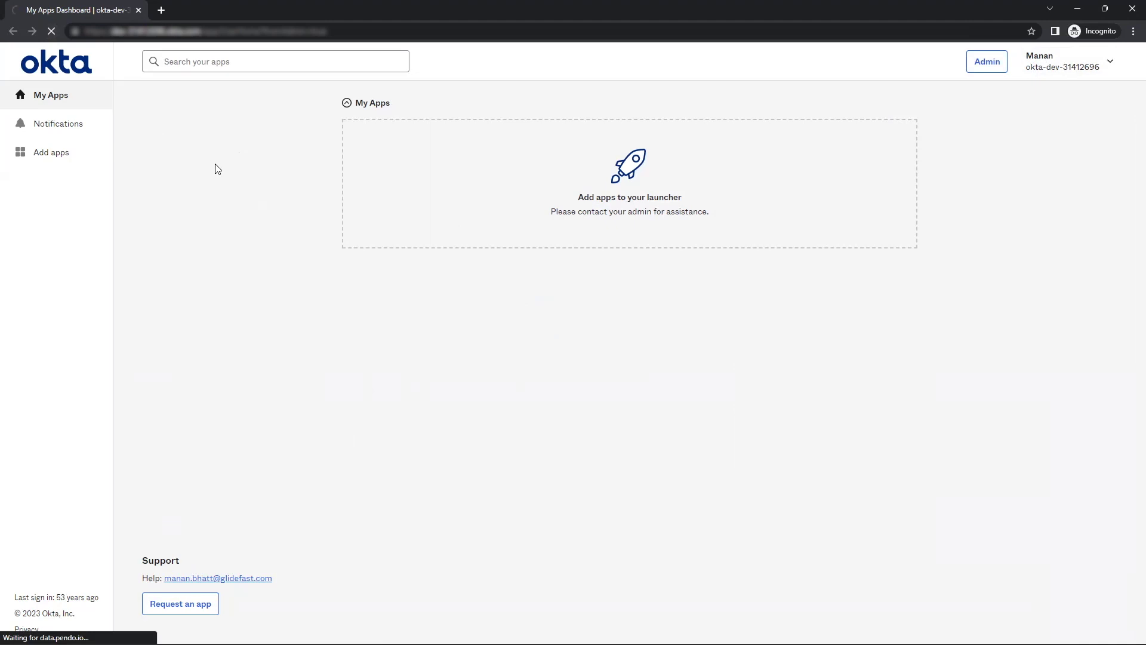